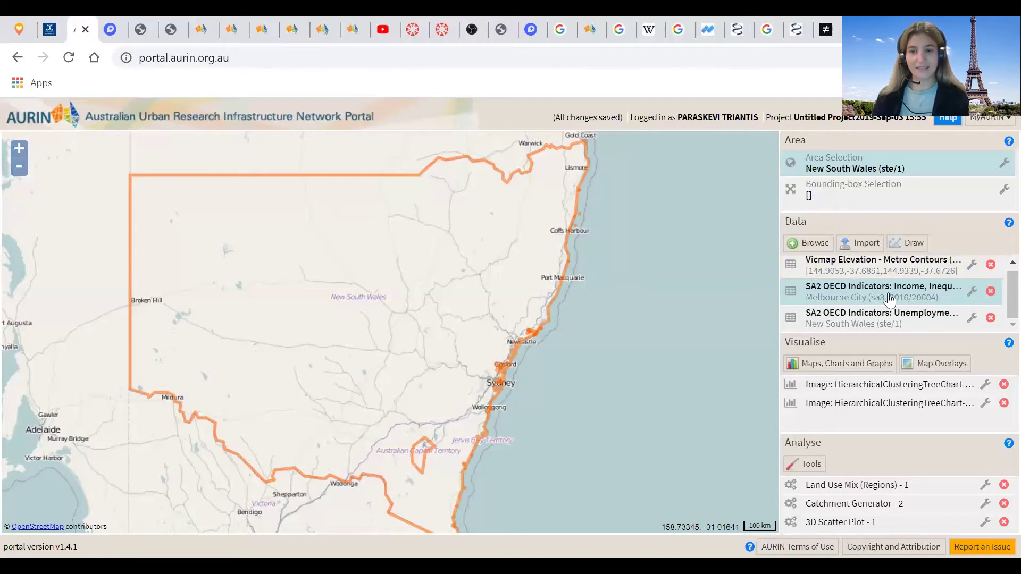
# Remove the SA2 OECD Indicators income and unemployment datasets from the project's data list.
pyautogui.click(991, 292)
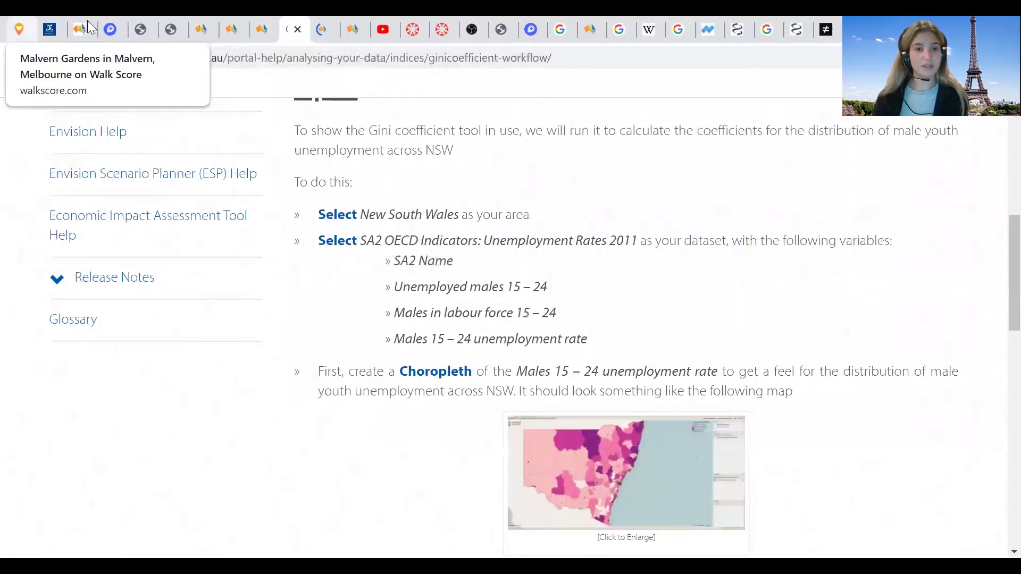
pyautogui.click(79, 26)
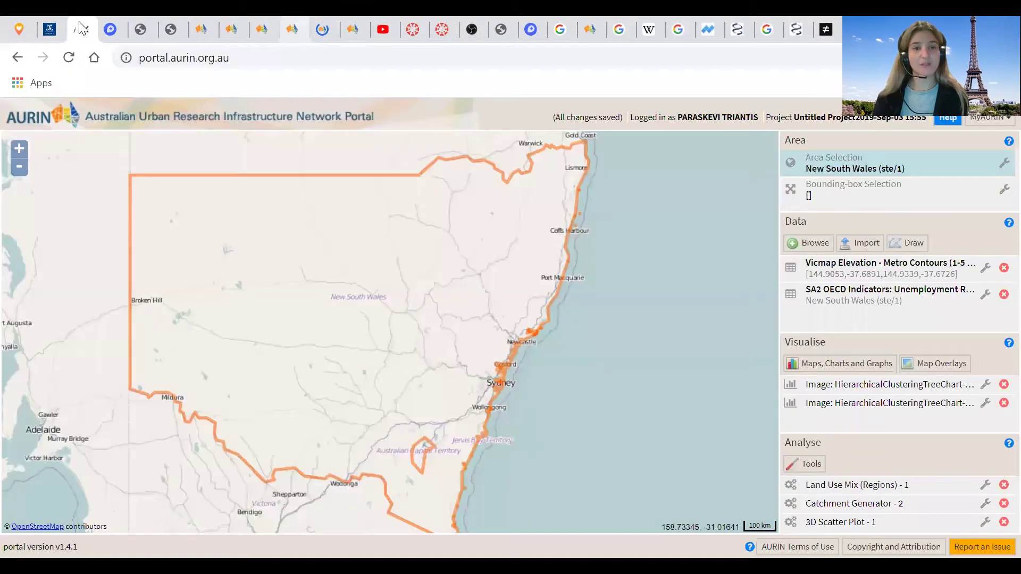
pyautogui.click(1002, 296)
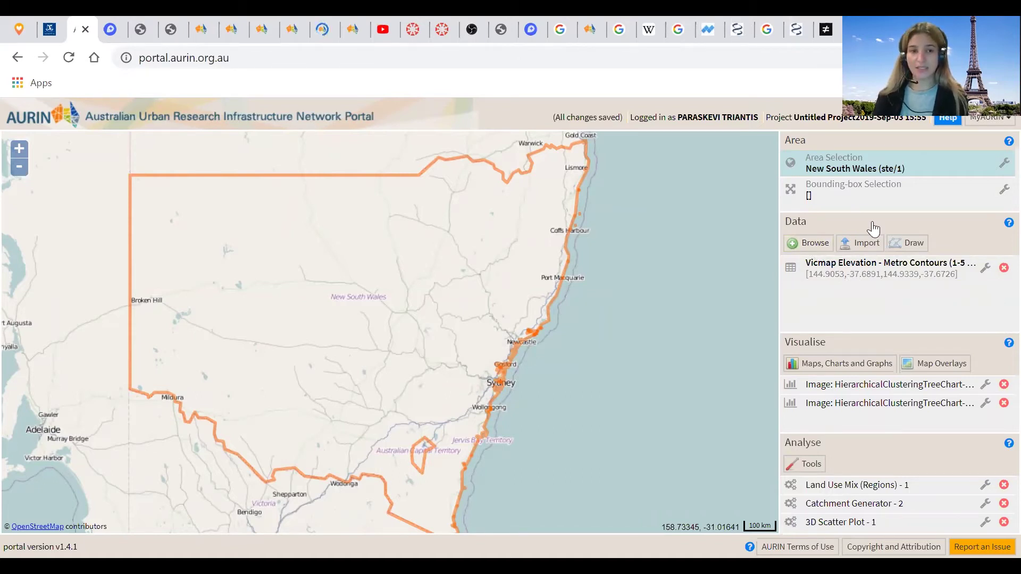
# Search the New South Wales datasets for "SA2 OECD Indicators: Unemployment Rates 2011" and select the dataset with that title.
pyautogui.click(814, 245)
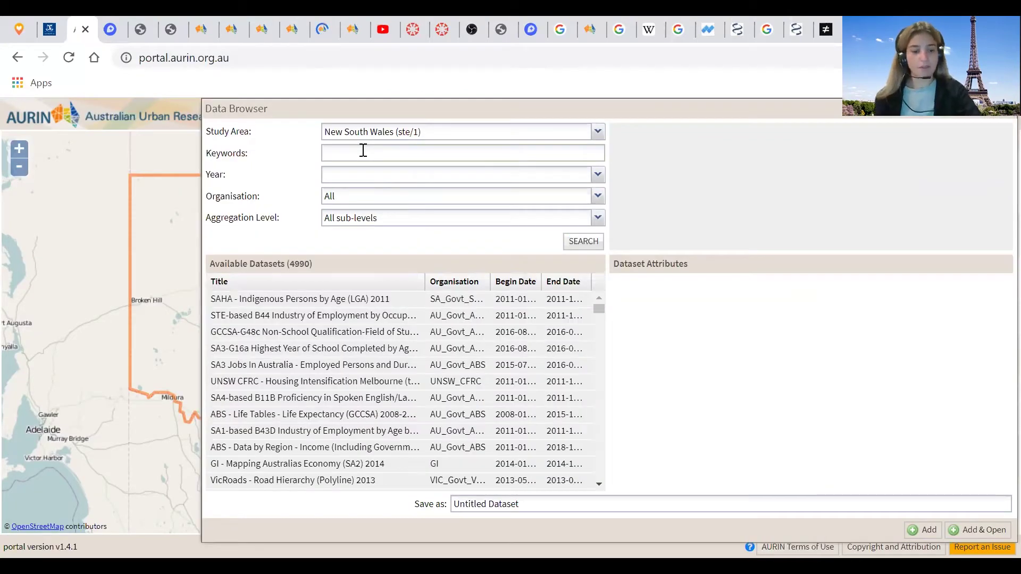
pyautogui.click(363, 151)
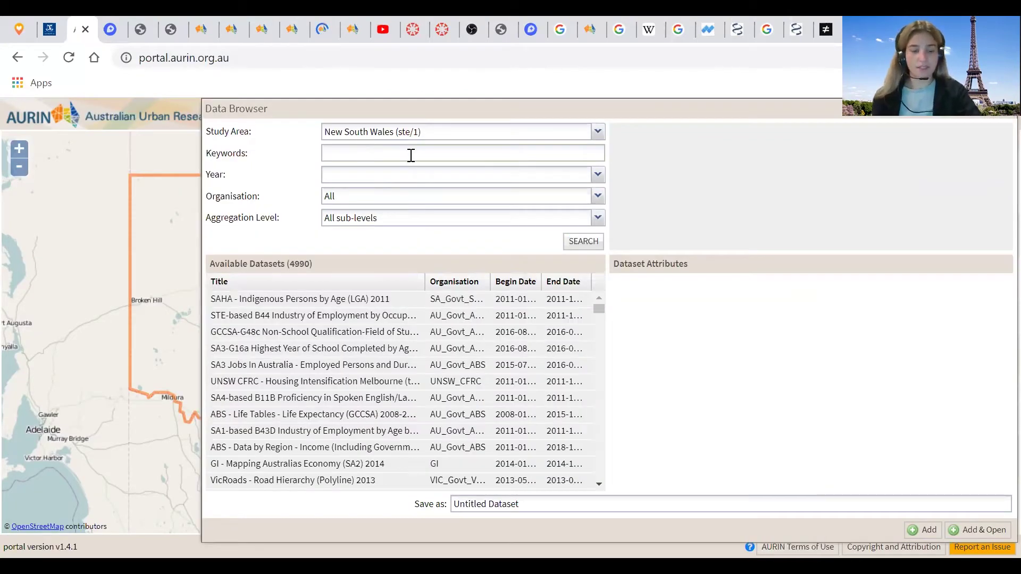
pyautogui.write('SA2 OECD Indicators: Unemployment Rates 2011')
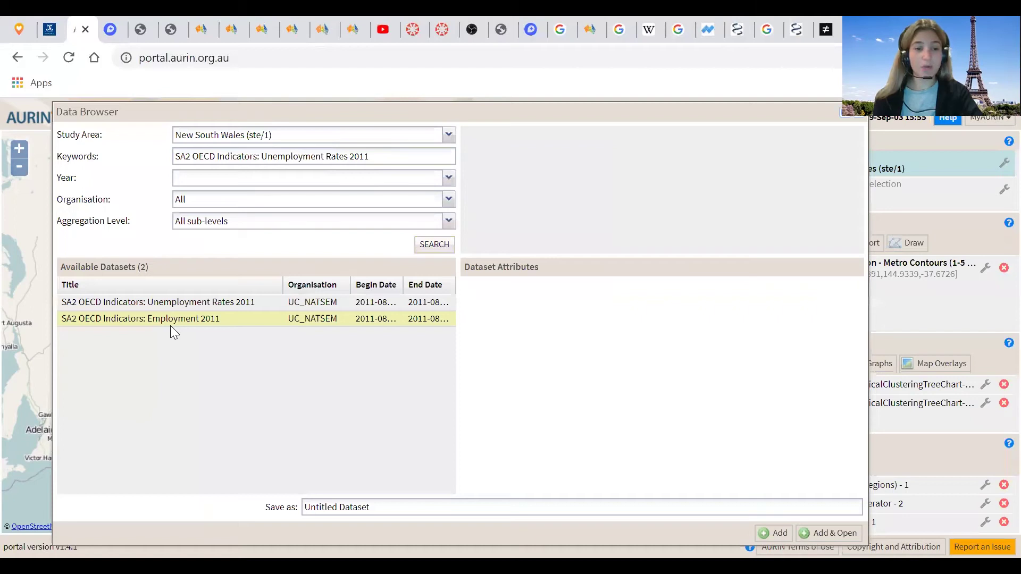
pyautogui.moveTo(176, 317)
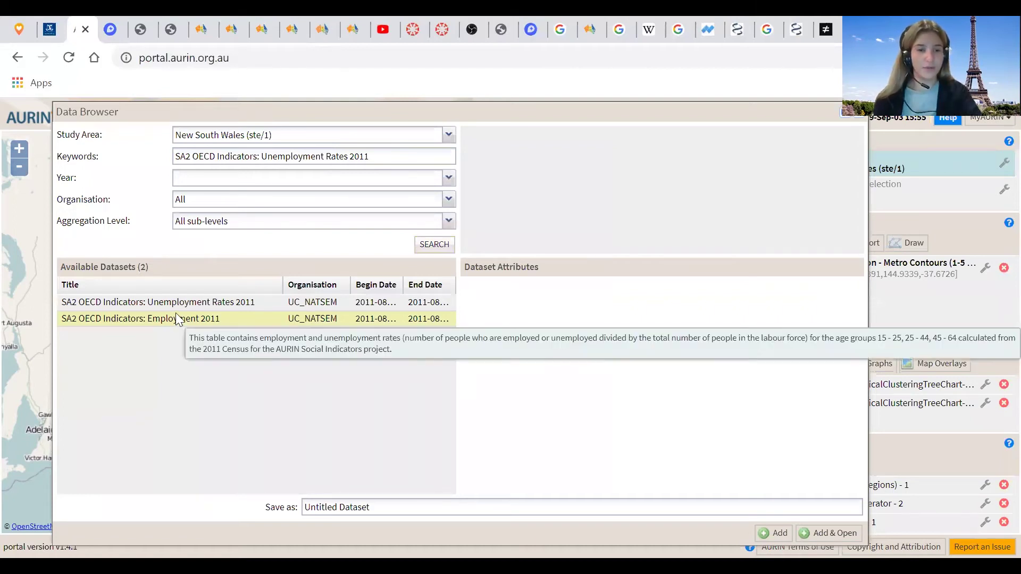
pyautogui.click(184, 303)
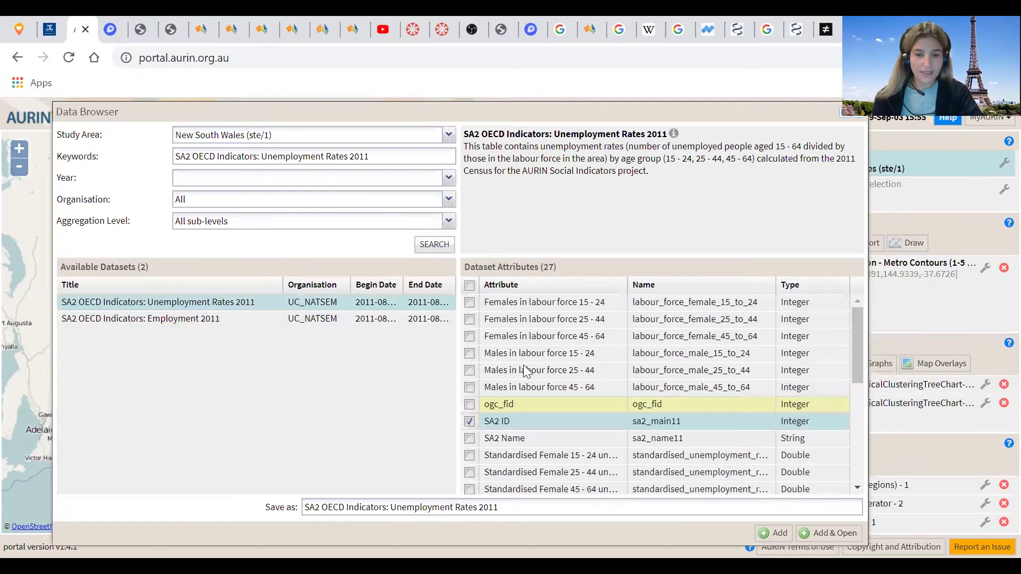
# Add the dataset to the project with SA2 Name, Males in labour force 15 - 24, Unemployed males 15 - 24 and Males 15 - 24 unemployment rate.
pyautogui.click(466, 439)
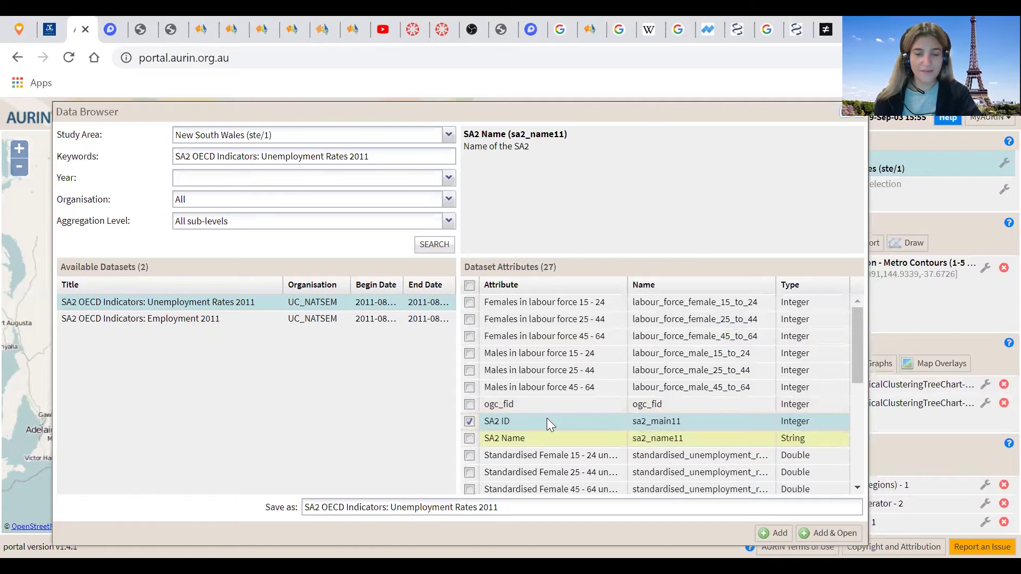
pyautogui.click(469, 353)
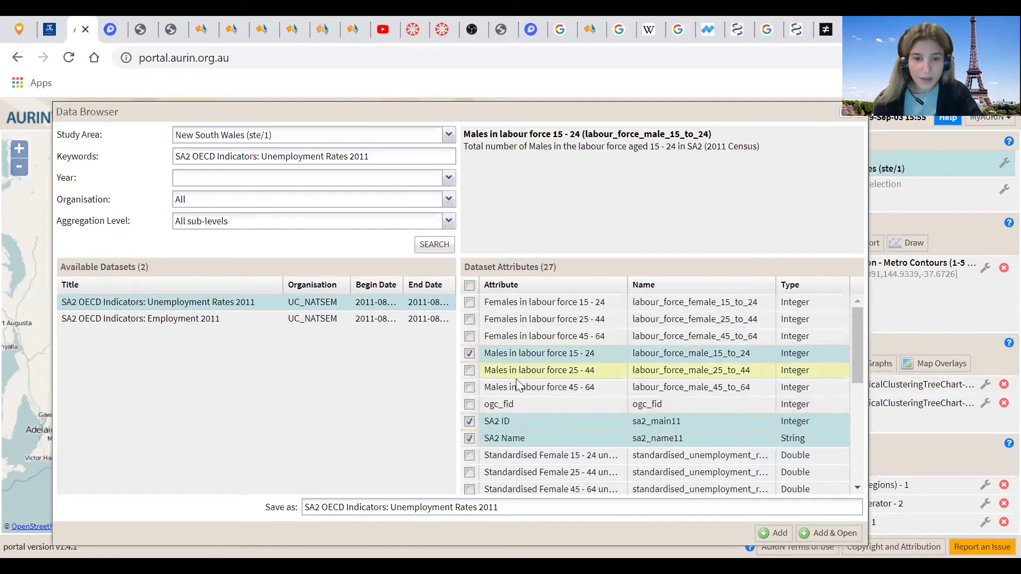
pyautogui.scroll(-5, 476, 364)
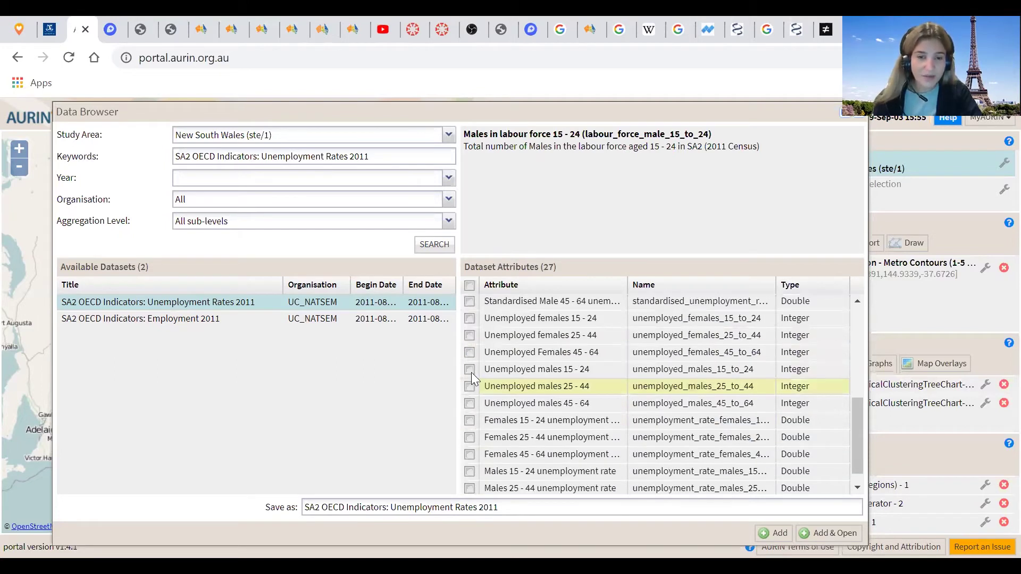
pyautogui.click(469, 369)
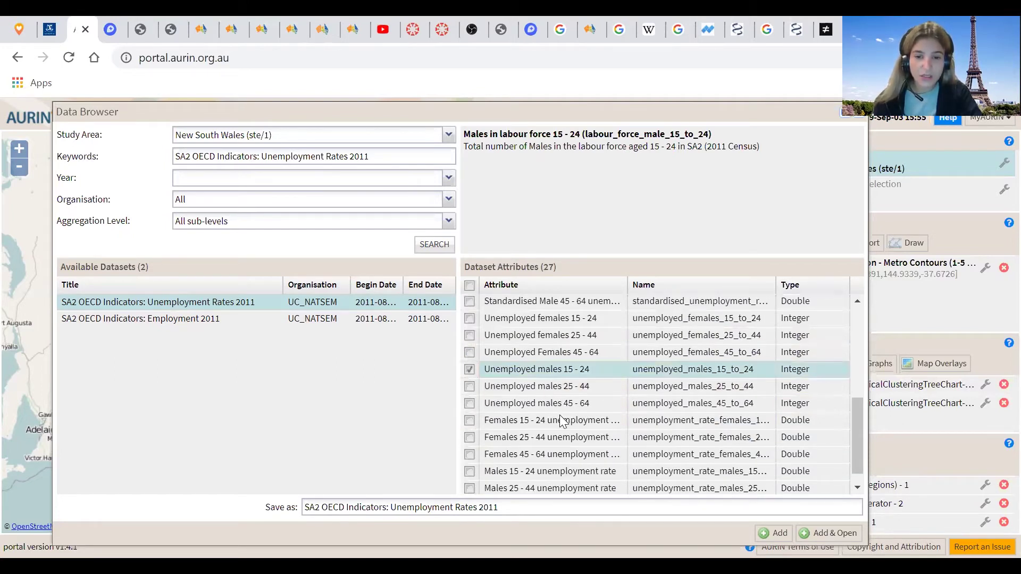
pyautogui.scroll(-1, 548, 463)
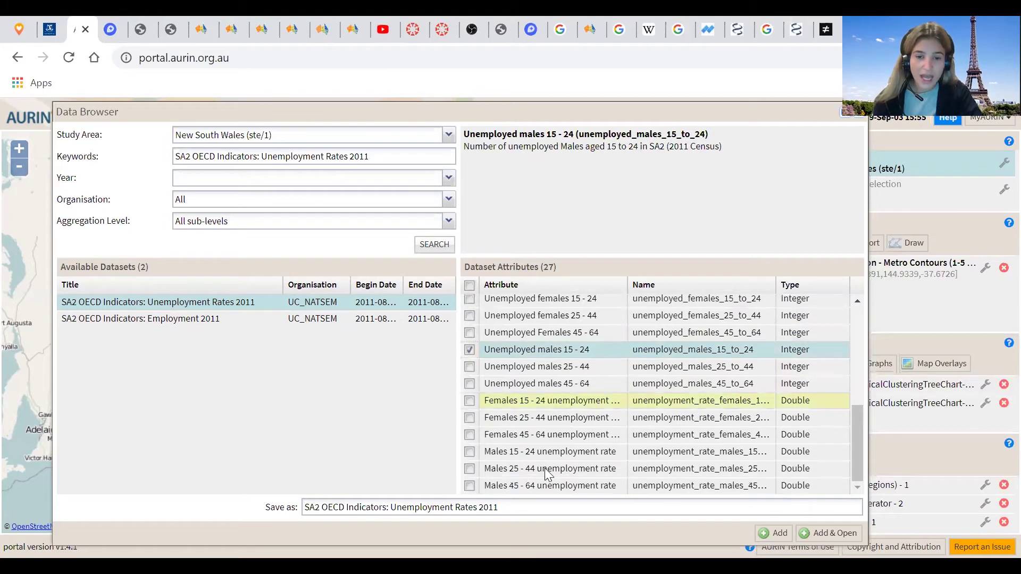
pyautogui.click(470, 456)
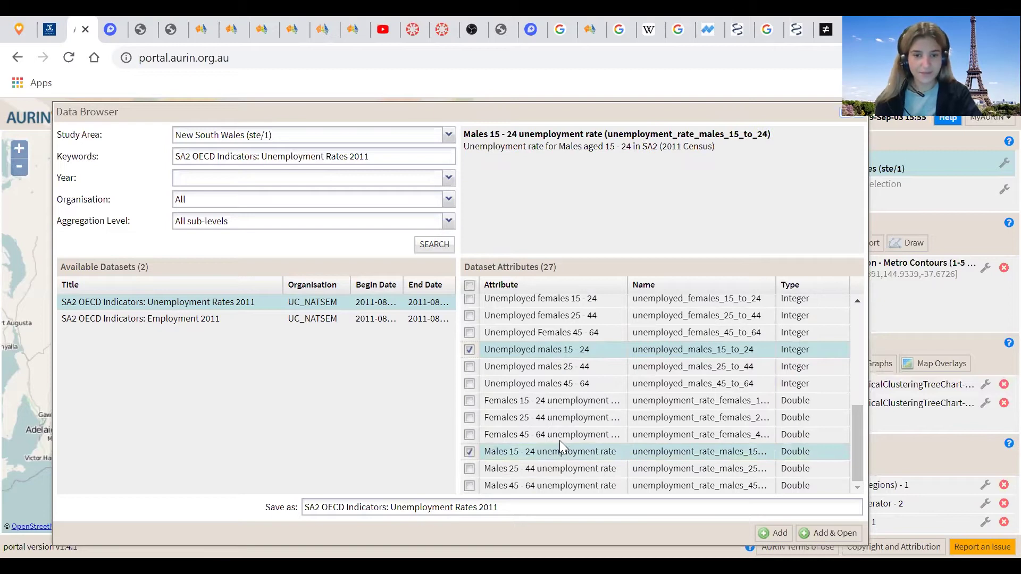
pyautogui.scroll(5, 553, 425)
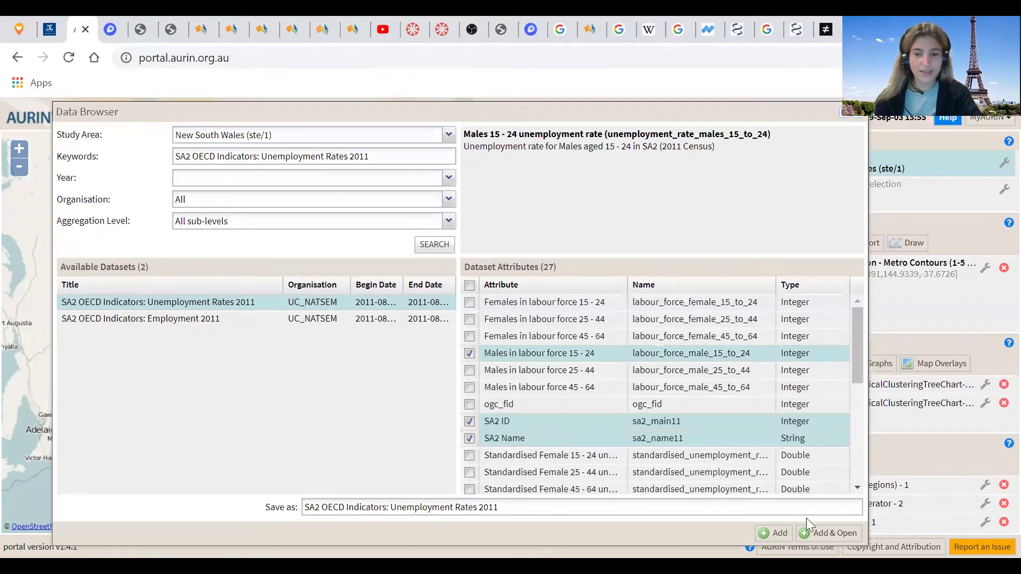
pyautogui.scroll(-5, 553, 424)
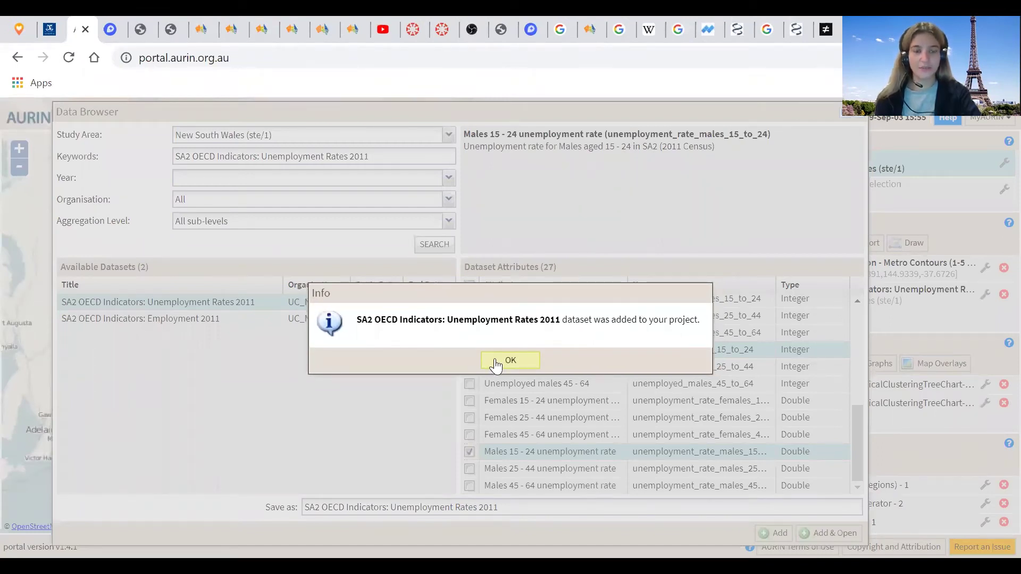
pyautogui.click(844, 118)
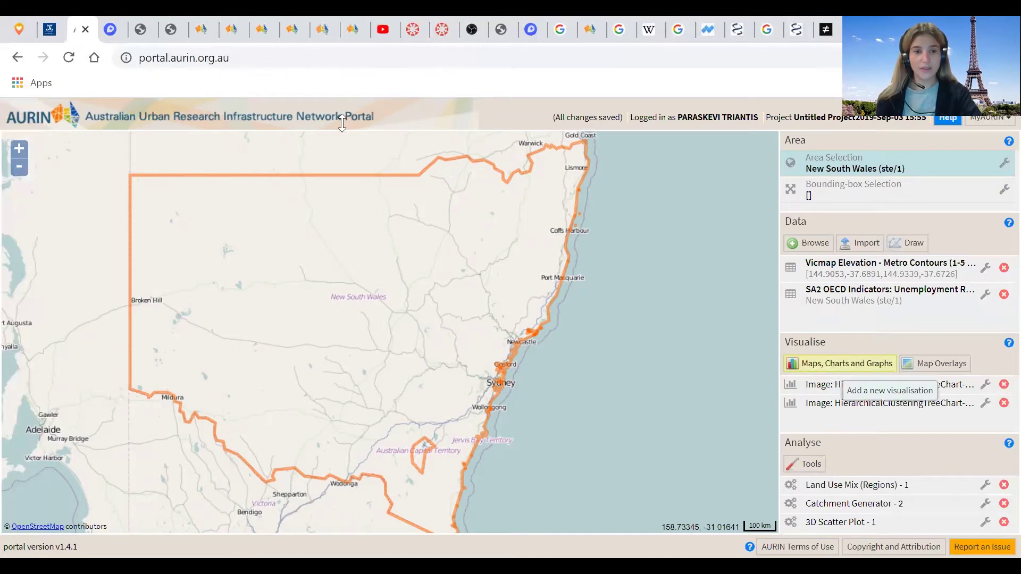
# Start a new Choropleth map visualisation and move its setup window aside.
pyautogui.click(832, 372)
pyautogui.moveTo(342, 123); pyautogui.dragTo(571, 136)
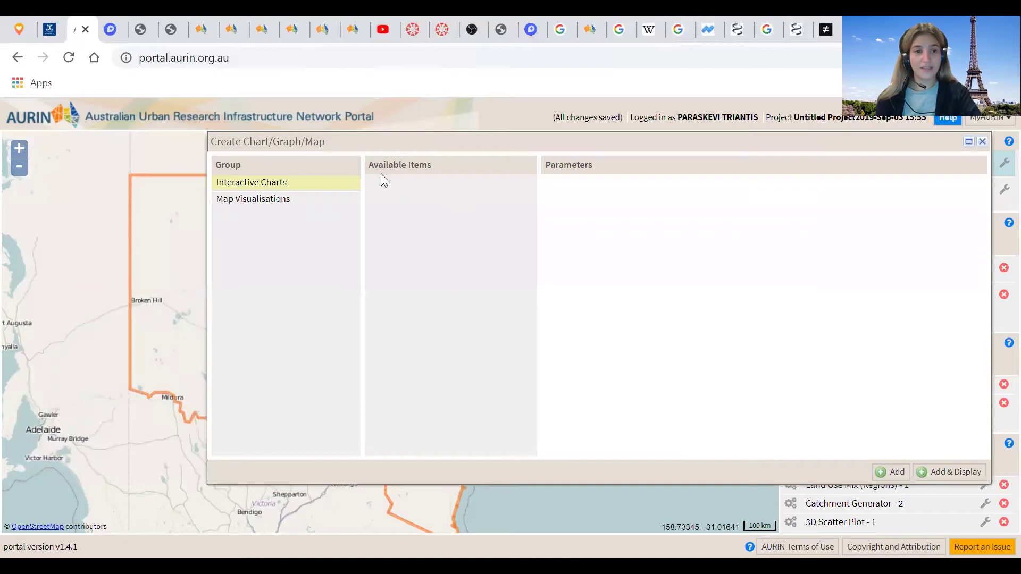
pyautogui.click(305, 205)
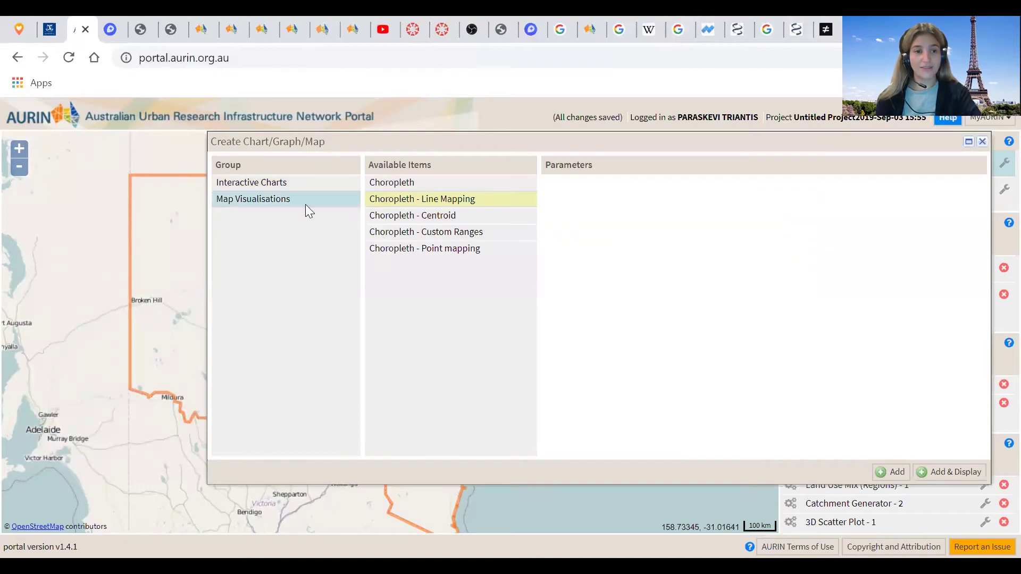
pyautogui.click(493, 183)
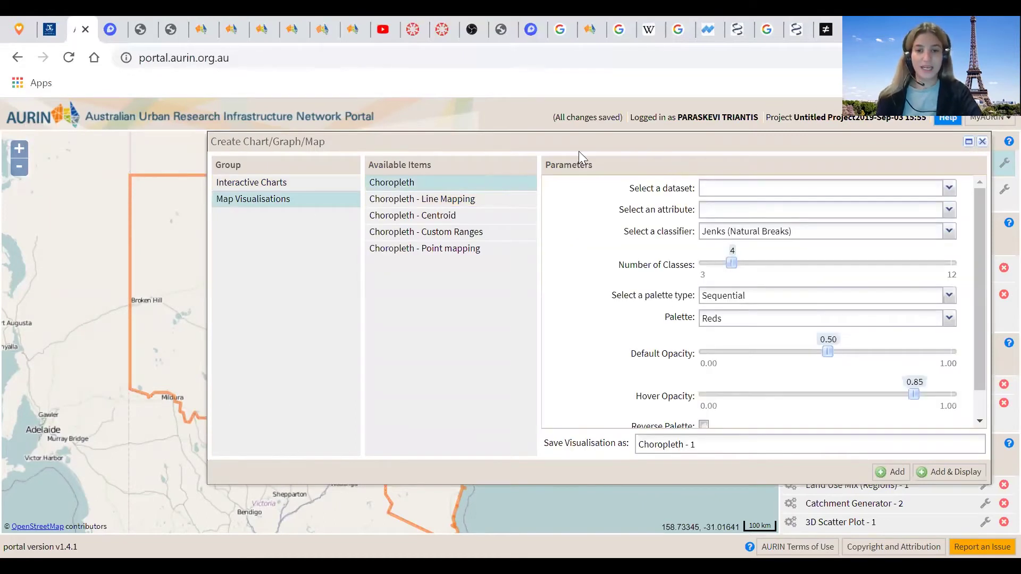
pyautogui.moveTo(484, 143); pyautogui.dragTo(385, 151)
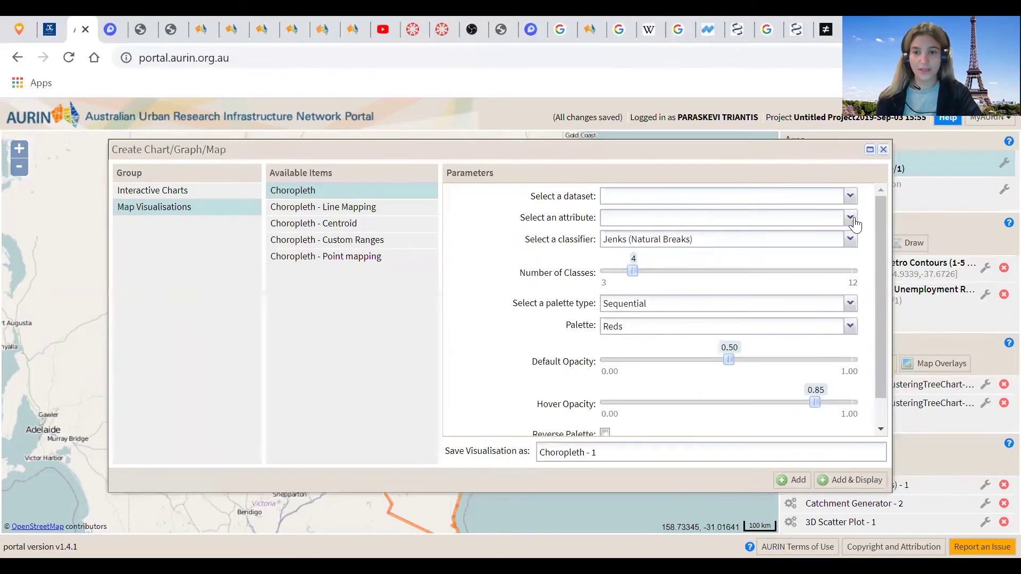
# Base the choropleth on SA2 OECD Indicators: Unemployment Rates 2011 with the attribute Males 15 - 24 unemployment rate.
pyautogui.click(850, 198)
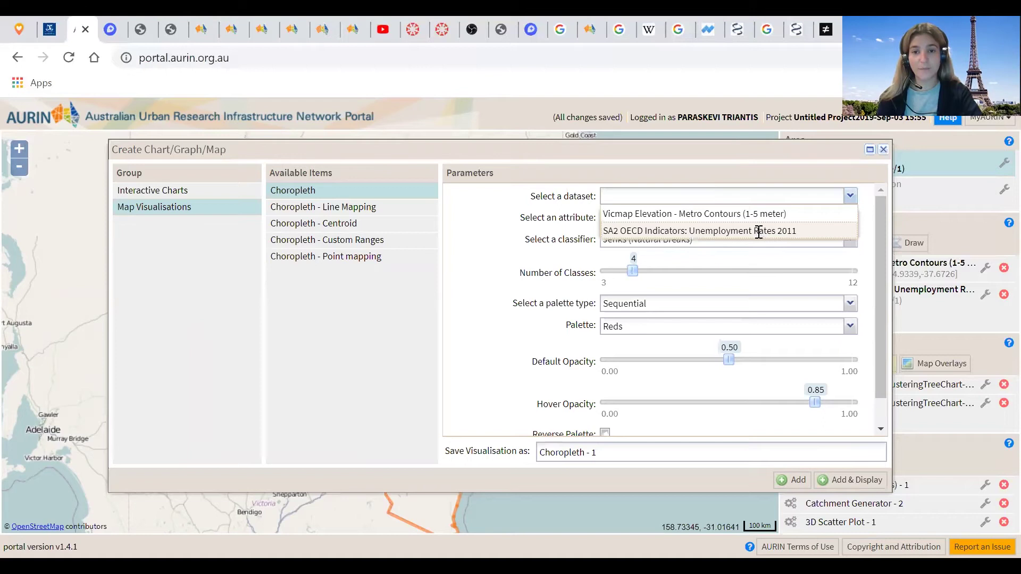
pyautogui.click(756, 232)
pyautogui.click(845, 218)
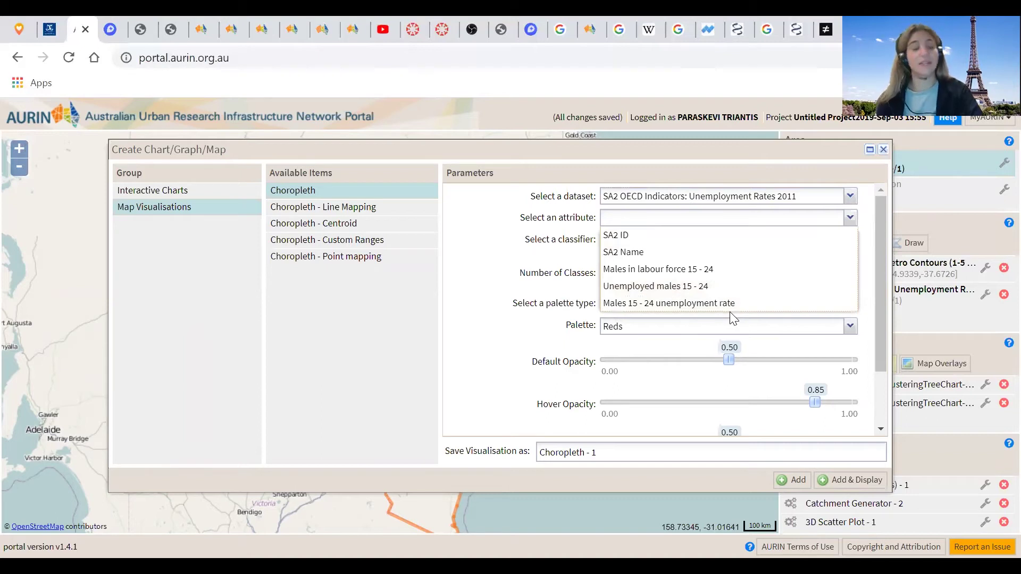
pyautogui.click(838, 215)
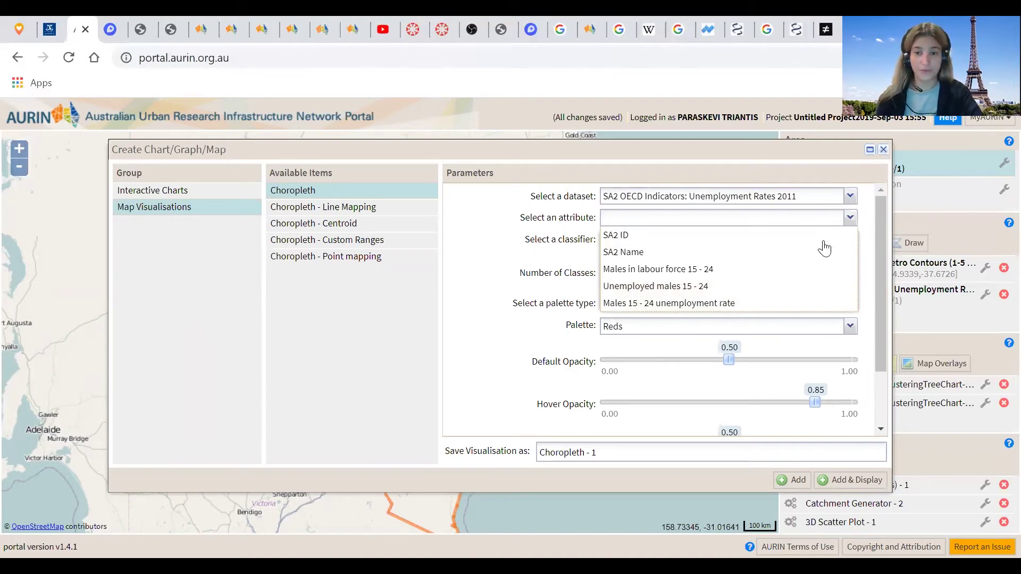
pyautogui.click(770, 304)
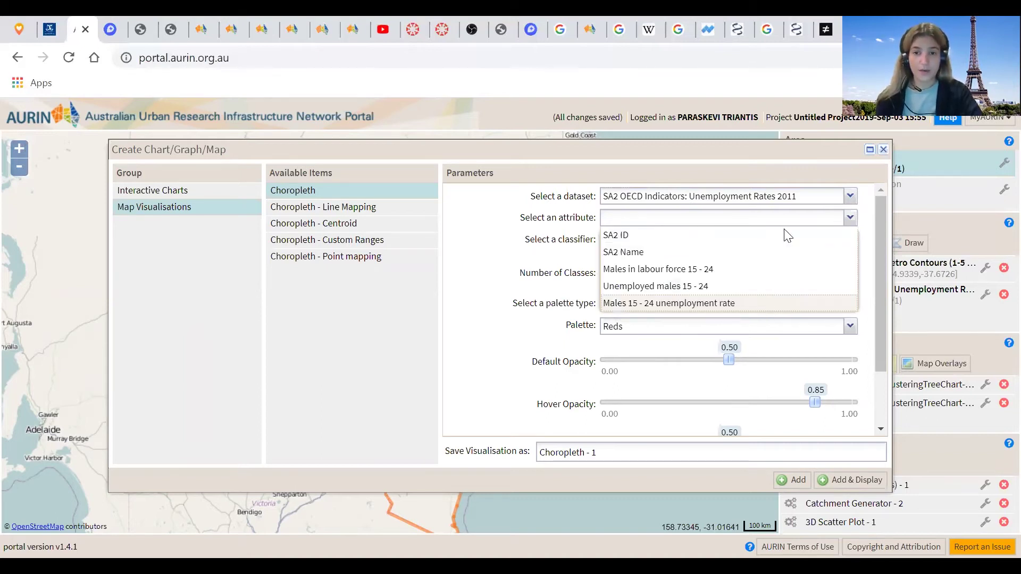
# Classify the choropleth by Jenks (Natural Breaks) with 5 classes.
pyautogui.click(686, 241)
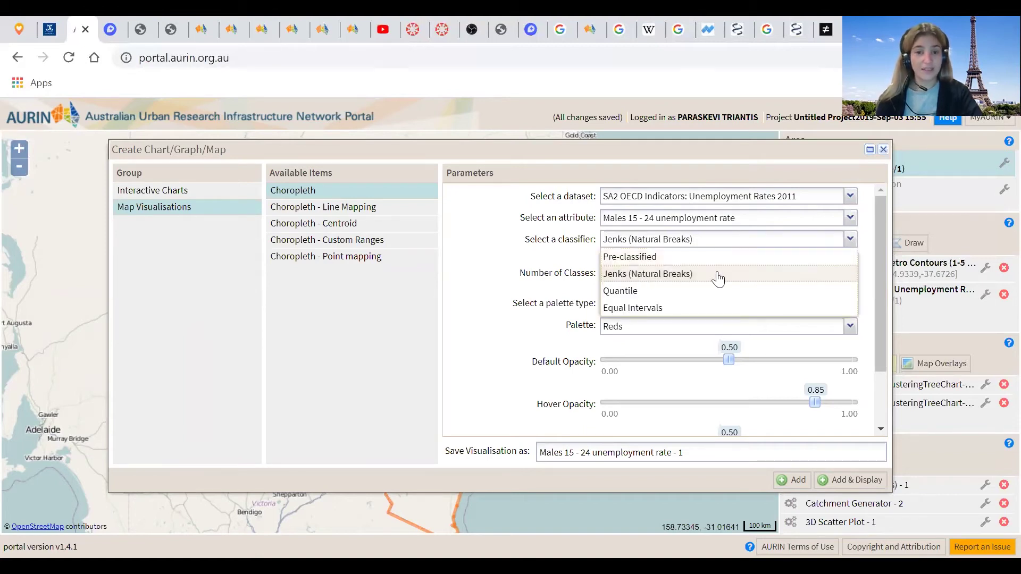
pyautogui.click(607, 272)
pyautogui.click(650, 272)
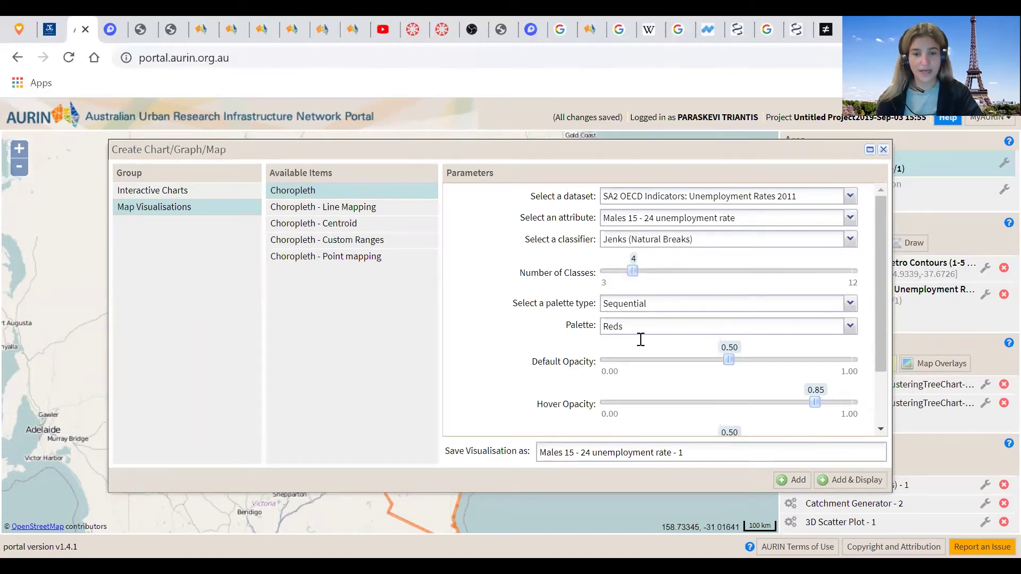
# Choose the Sequential palette type and the RdPu palette for the choropleth.
pyautogui.click(850, 305)
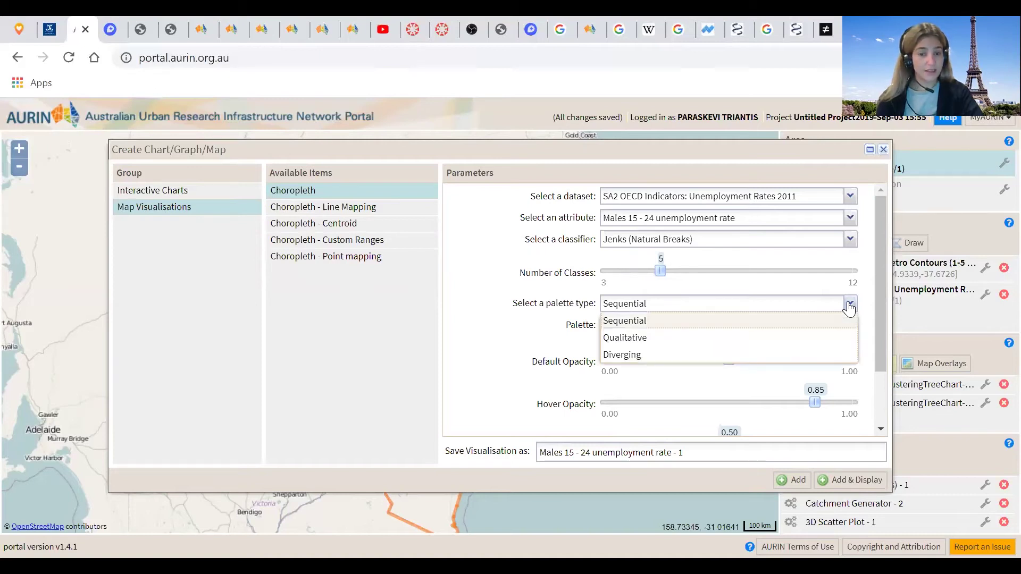
pyautogui.click(851, 323)
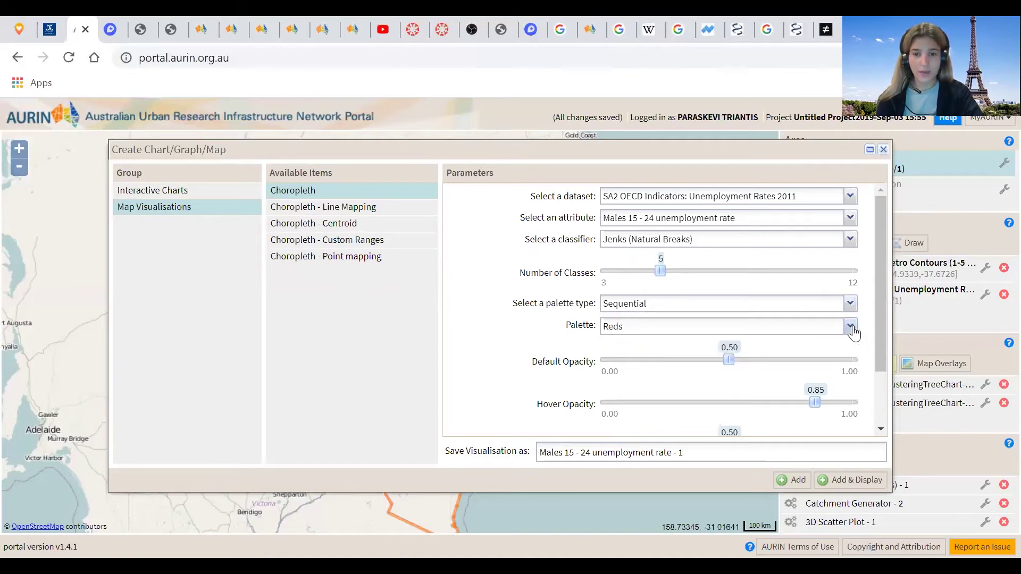
pyautogui.click(851, 327)
pyautogui.scroll(-3, 693, 494)
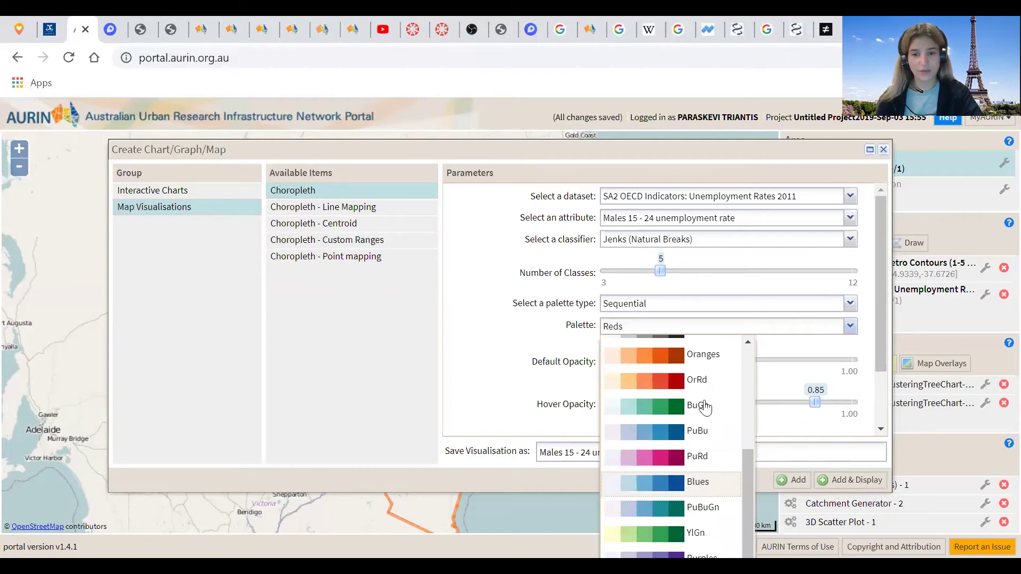
pyautogui.scroll(3, 701, 407)
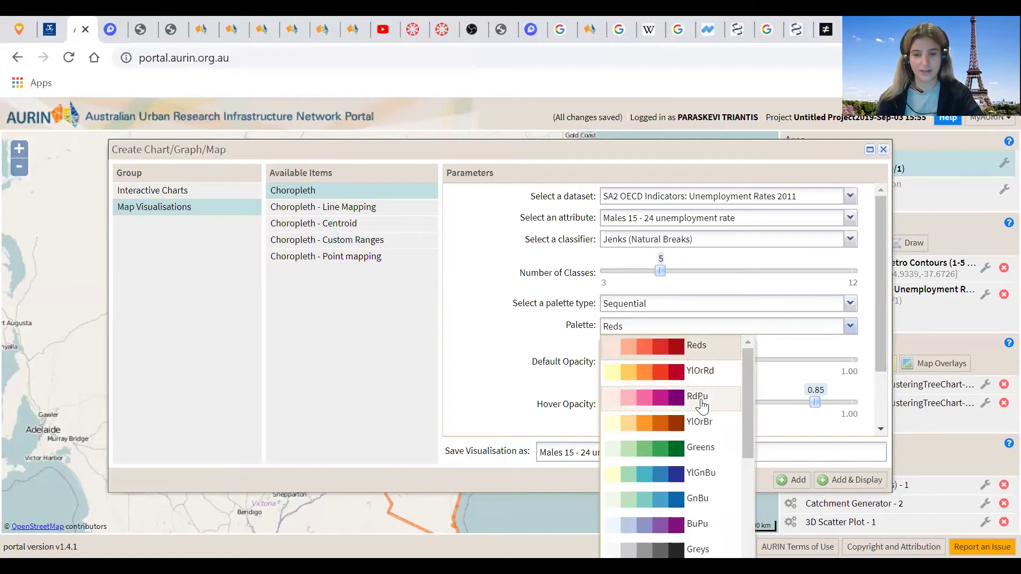
pyautogui.click(705, 399)
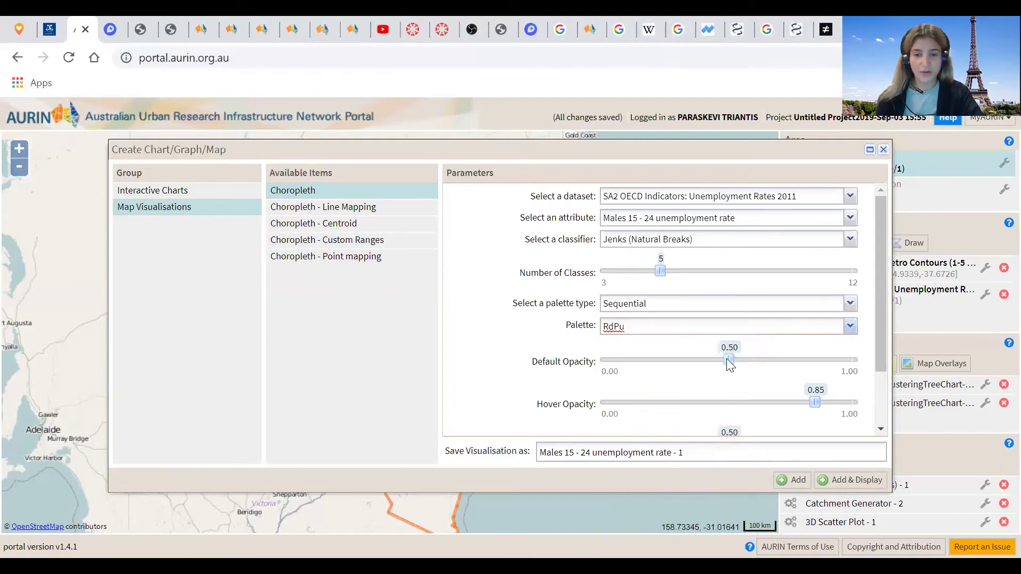
# Set the choropleth's default opacity to 1.00 and review the remaining display parameters.
pyautogui.click(851, 360)
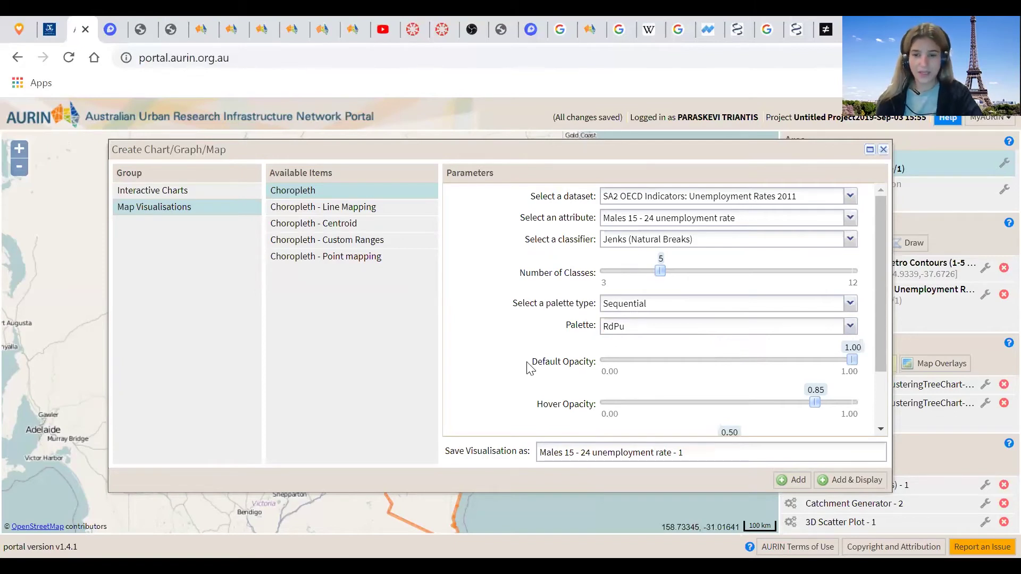
pyautogui.scroll(-3, 514, 356)
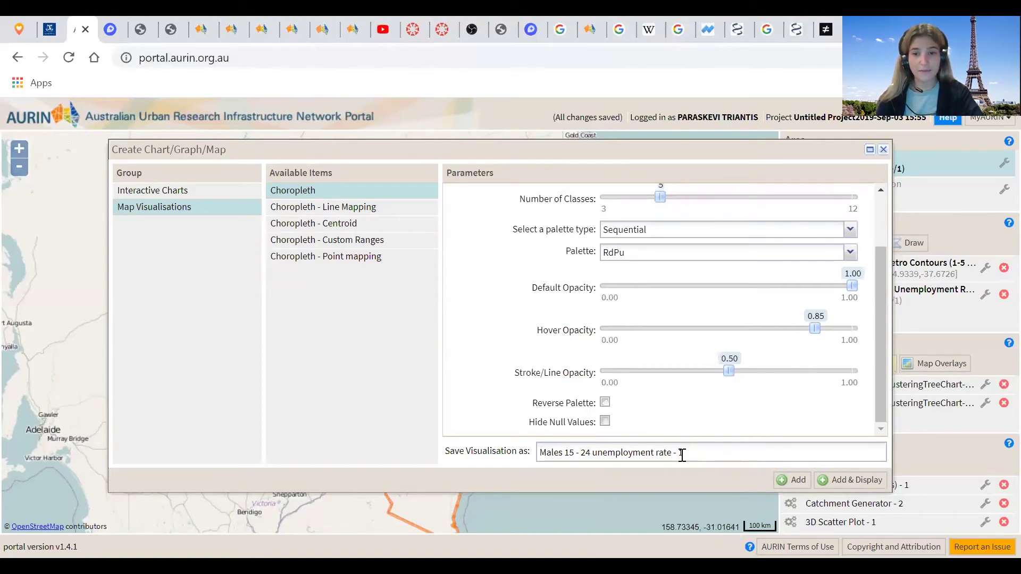
pyautogui.scroll(2, 521, 303)
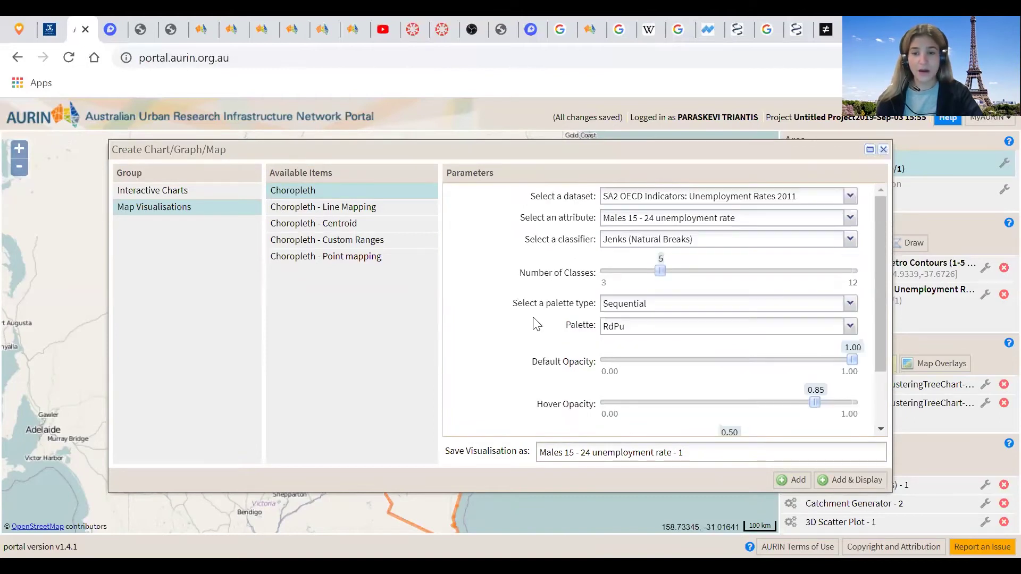
# Add the Males 15 - 24 unemployment rate choropleth and display it on the New South Wales map.
pyautogui.scroll(-2, 868, 486)
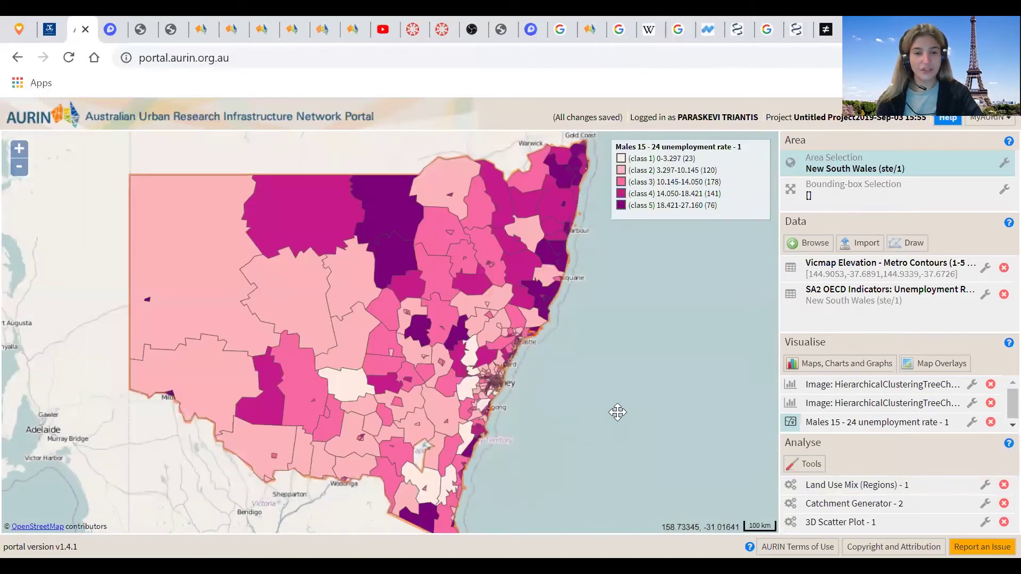
pyautogui.moveTo(561, 414); pyautogui.dragTo(617, 412)
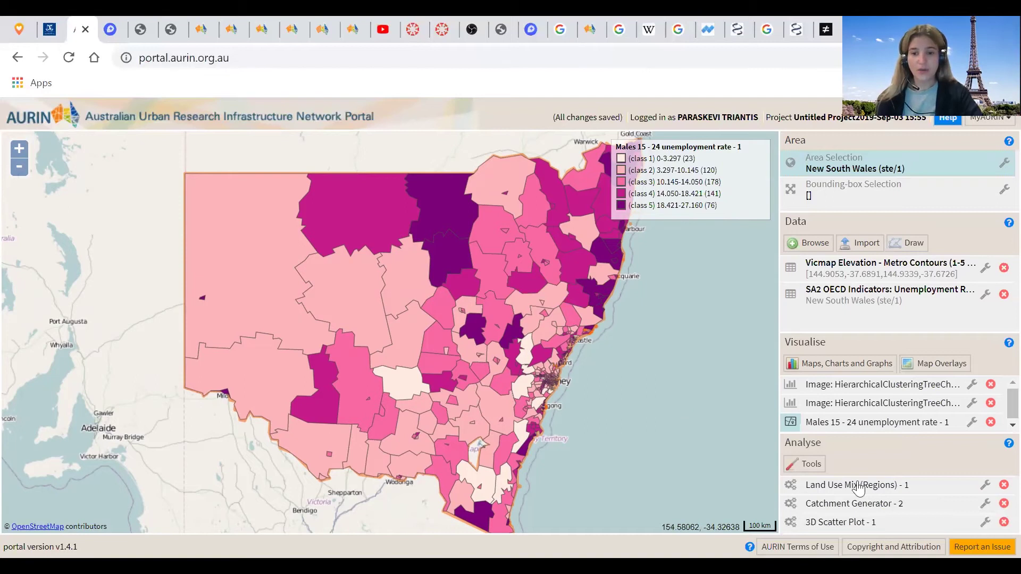
# Start a new Gini Coefficient analysis from the Indices group of analysis tools.
pyautogui.click(809, 466)
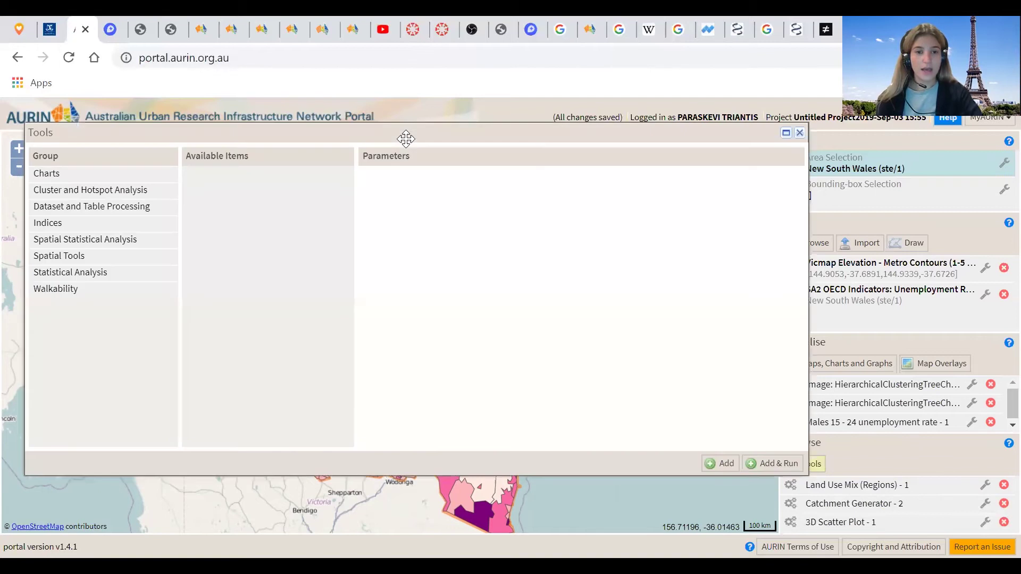
pyautogui.moveTo(405, 139); pyautogui.dragTo(568, 140)
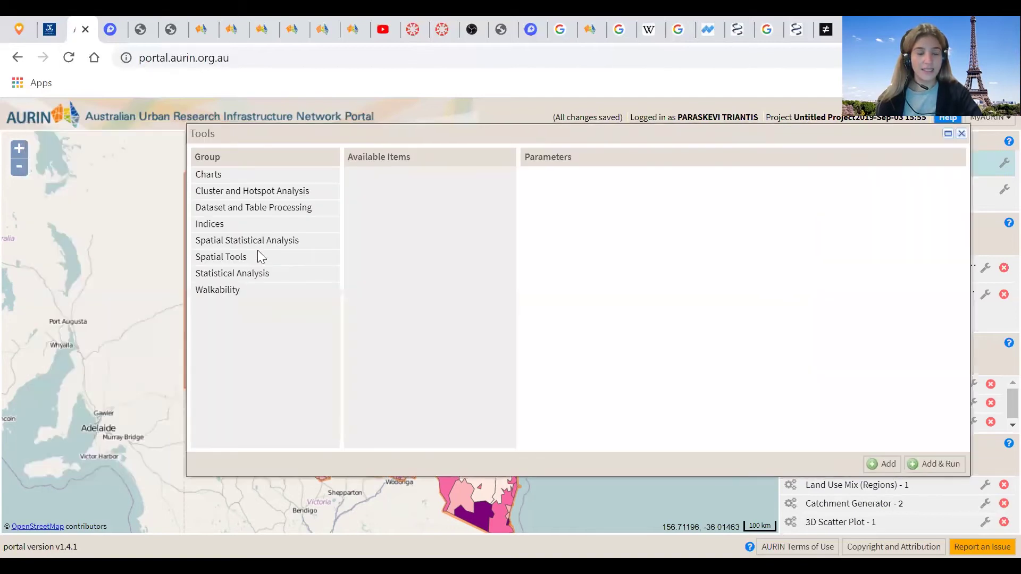
pyautogui.click(258, 228)
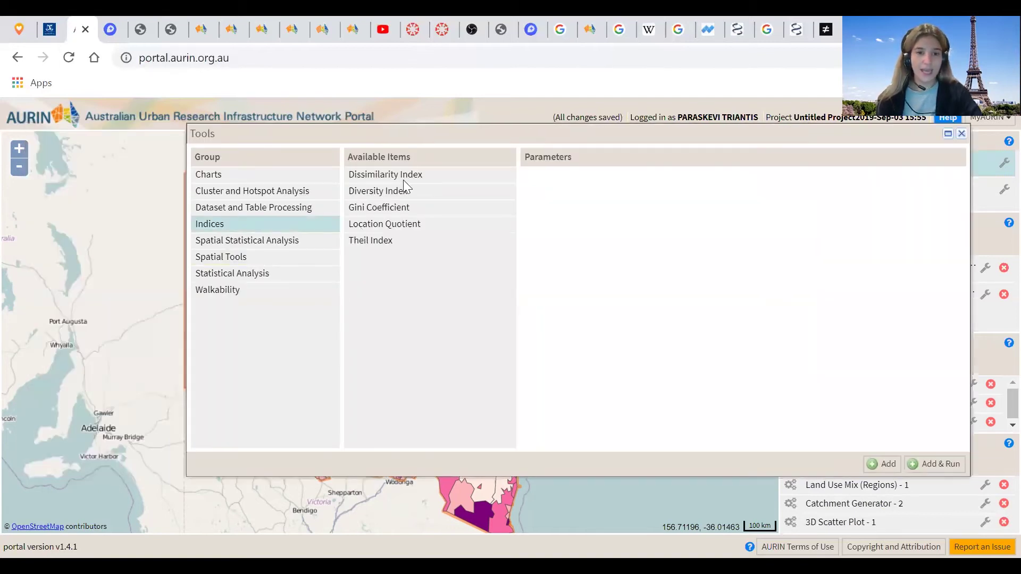
pyautogui.click(408, 211)
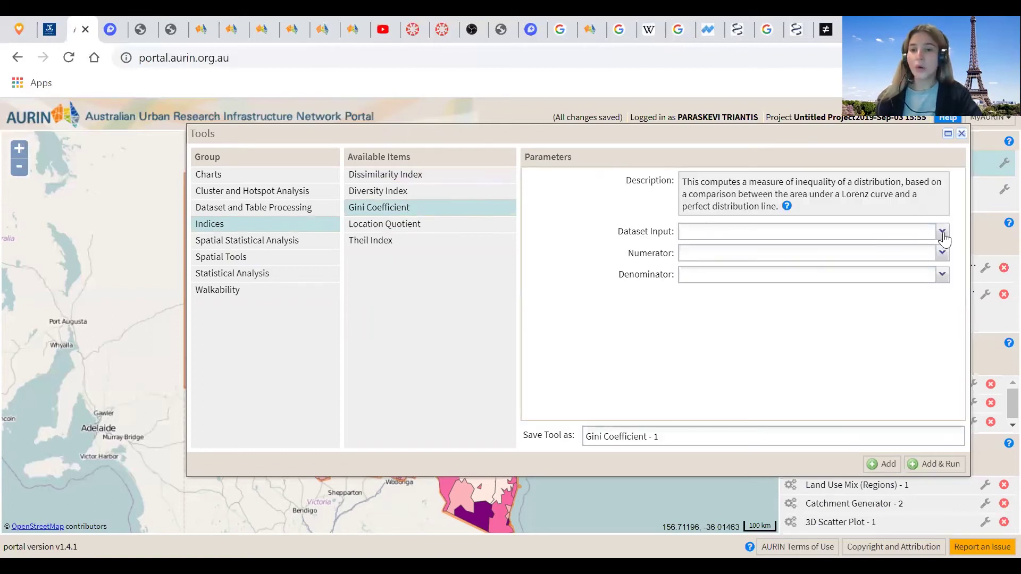
# Set the dataset input to SA2 OECD Indicators: Unemployment Rates 2011, numerator to Males 15 - 24 unemployment rate and denominator to Males in labour force 15 - 24.
pyautogui.click(943, 237)
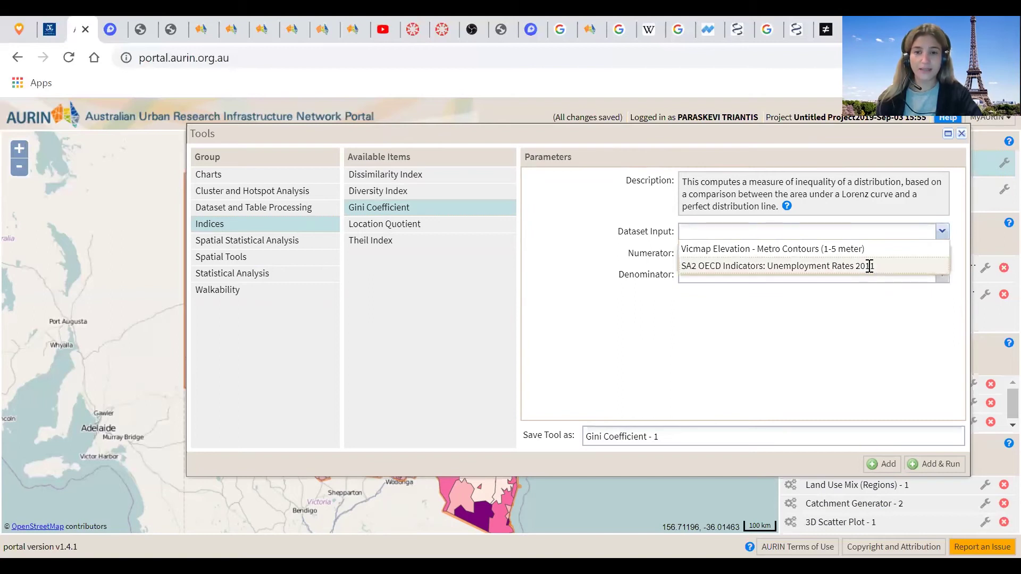
pyautogui.click(868, 267)
pyautogui.click(943, 255)
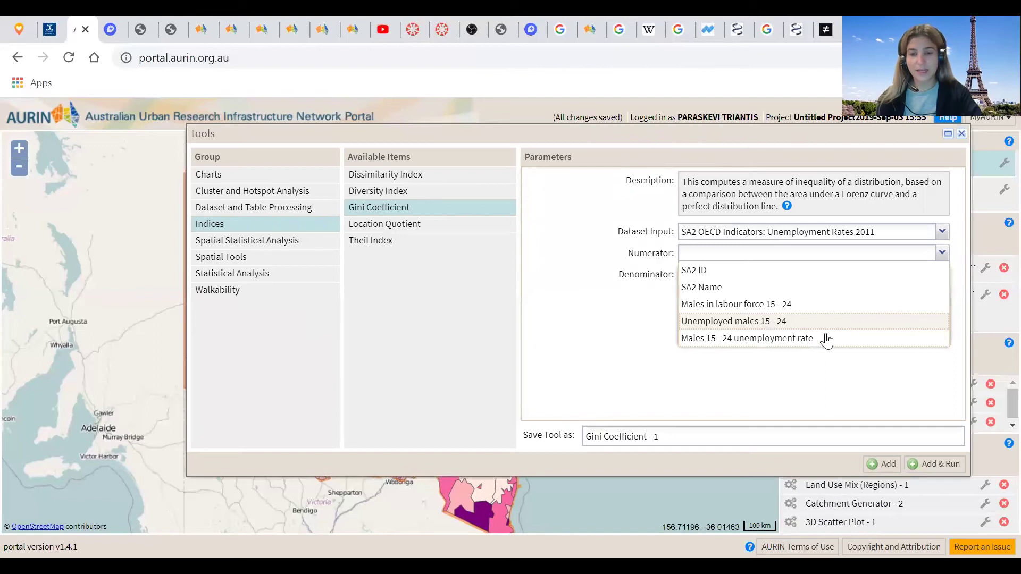
pyautogui.click(827, 339)
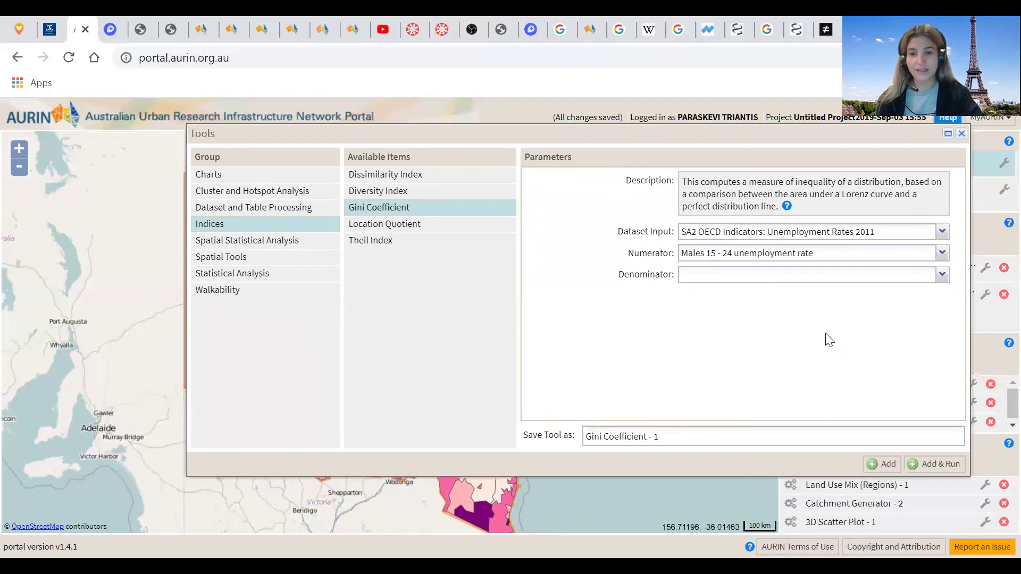
pyautogui.click(943, 275)
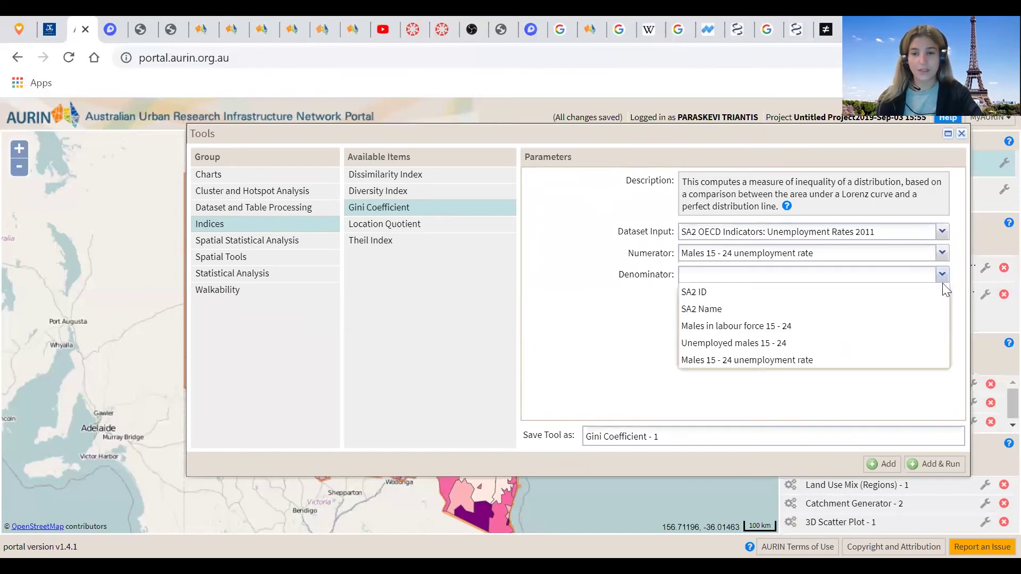
pyautogui.click(942, 278)
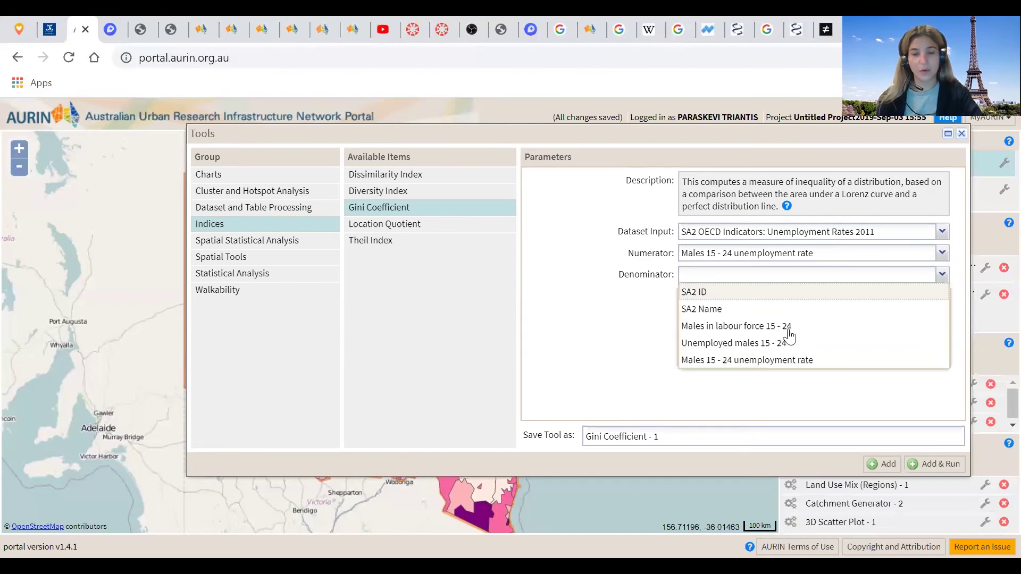
pyautogui.click(790, 326)
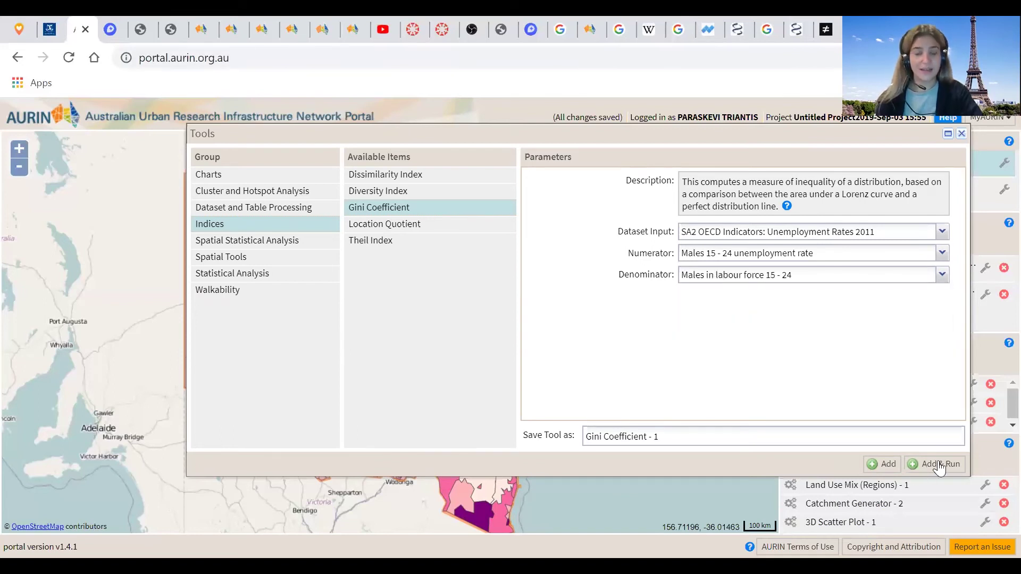
# Add and run the Gini Coefficient tool, then display its text result to read the population and sample coefficients.
pyautogui.click(938, 463)
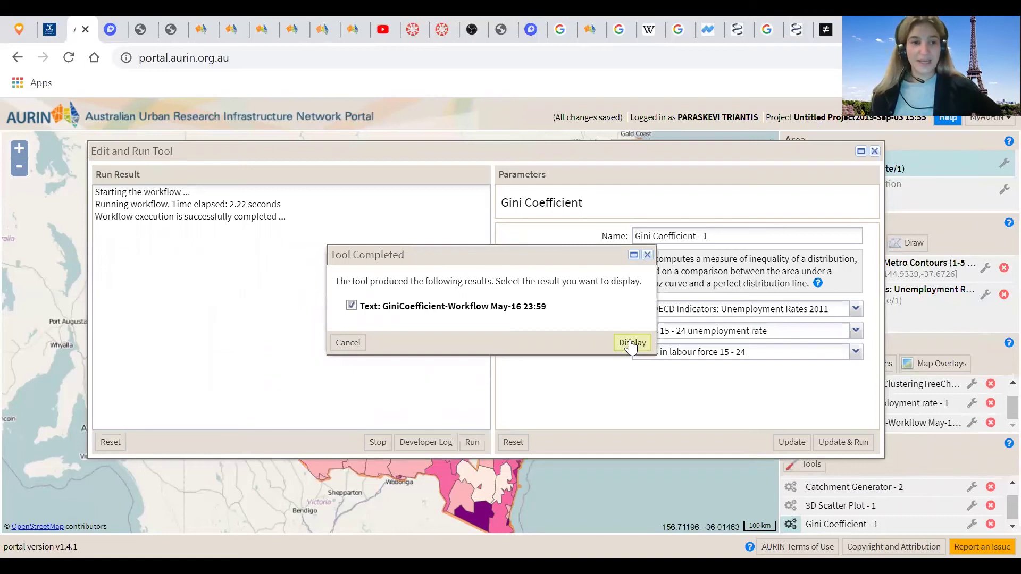
pyautogui.click(631, 344)
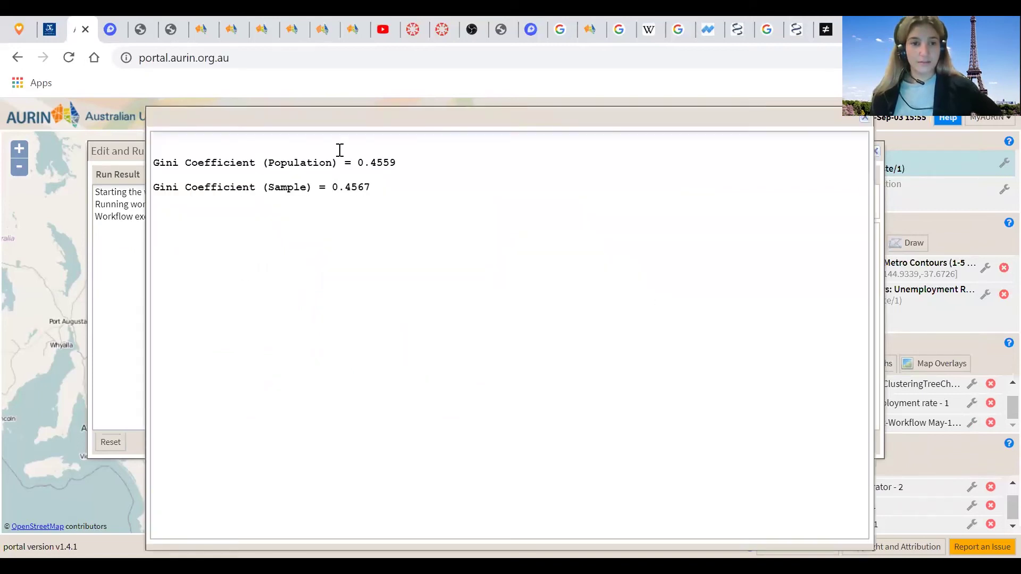
pyautogui.moveTo(446, 118); pyautogui.dragTo(446, 117)
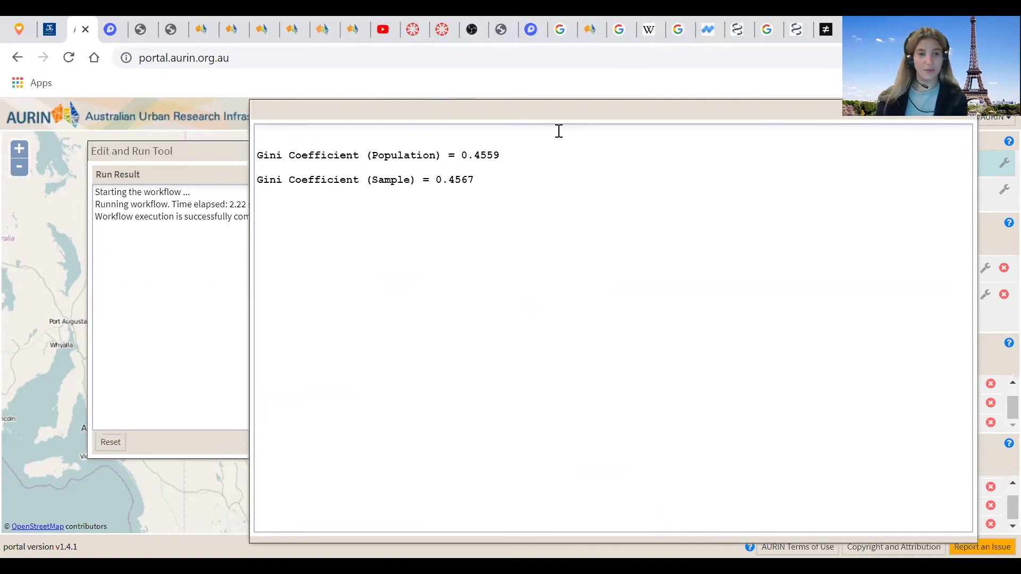
pyautogui.click(510, 205)
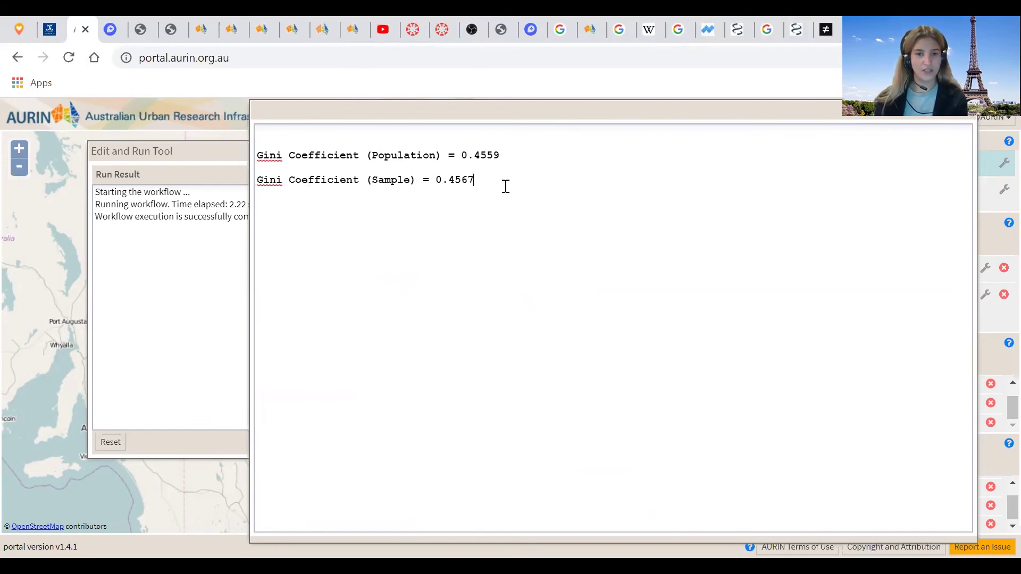
pyautogui.hotkey('ctrl', 'a')
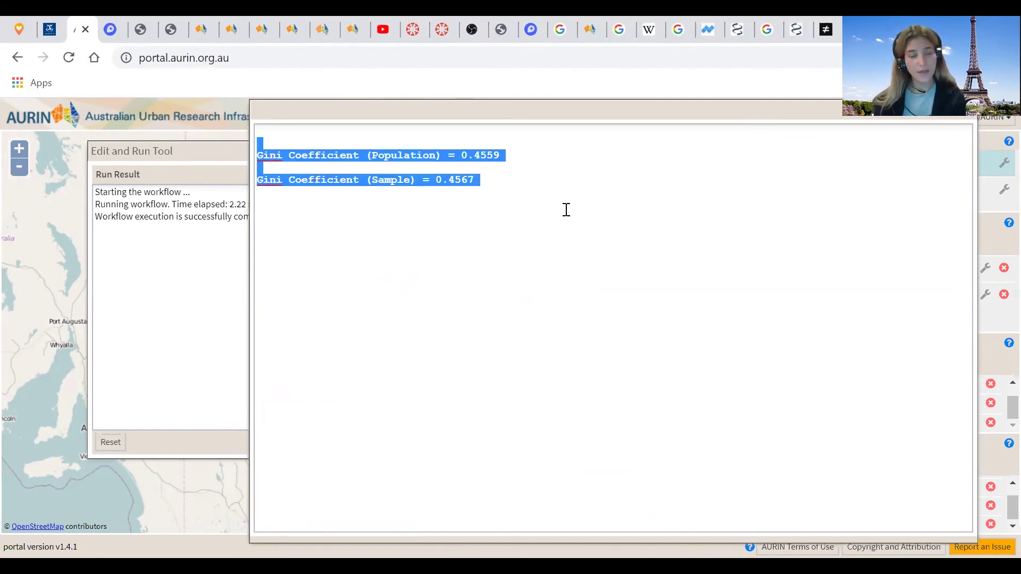
pyautogui.click(493, 180)
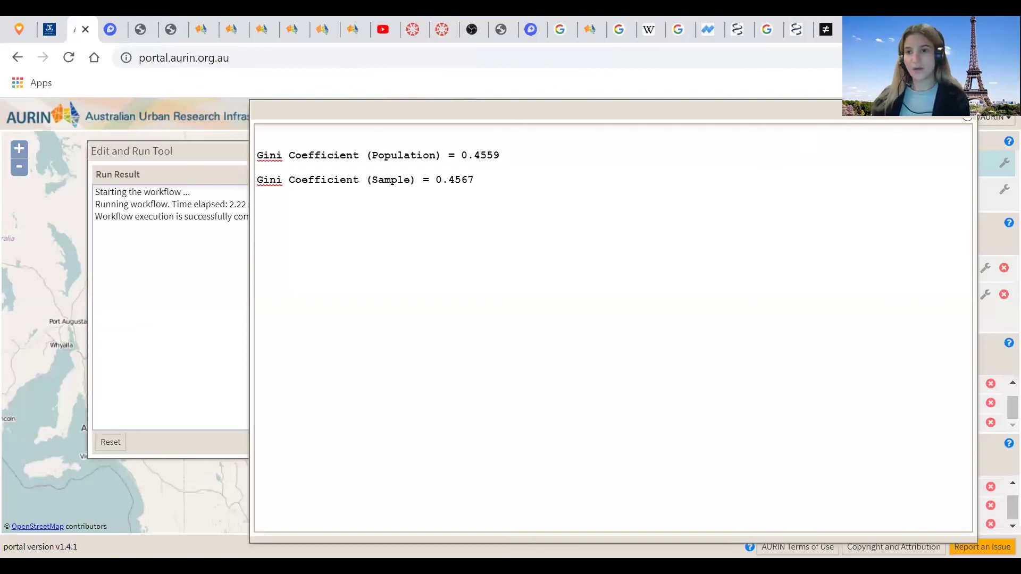
# Close the Gini coefficient result and the Edit and Run Tool window to return to the choropleth map.
pyautogui.click(968, 110)
pyautogui.click(871, 152)
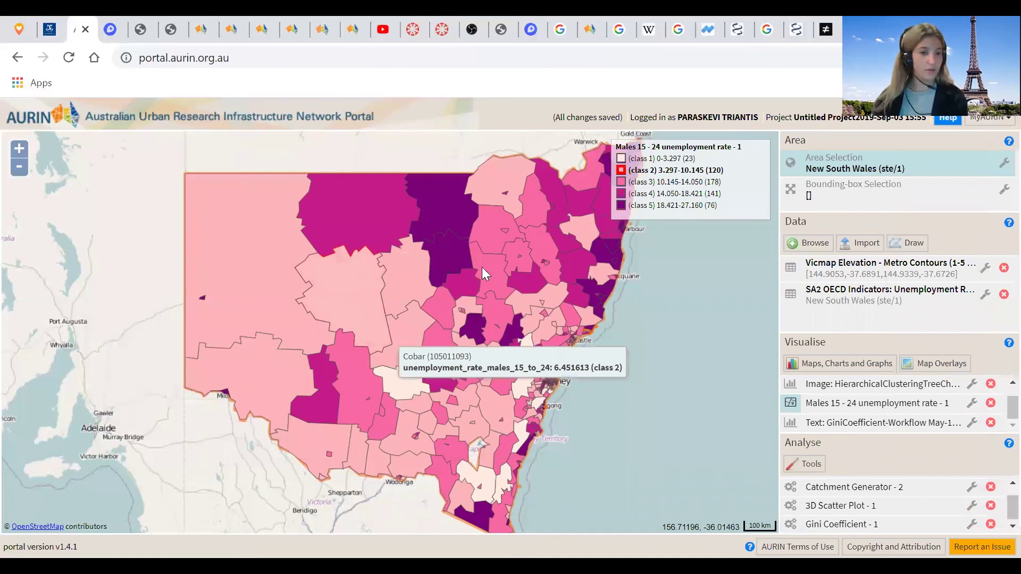
pyautogui.moveTo(482, 268)
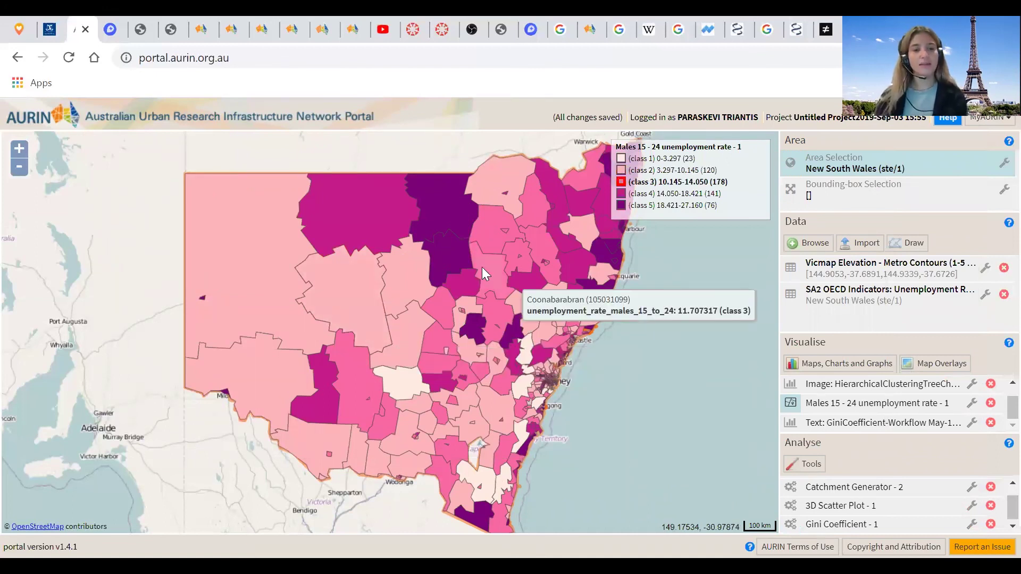